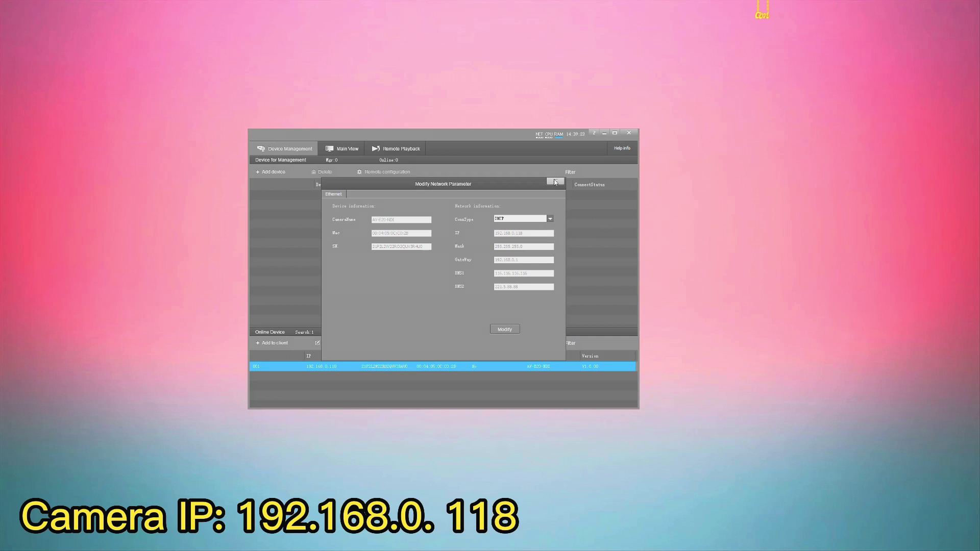
Close the network parameter dialog after confirming DHCP at 192.168.0.118
{"action": "left_click", "coordinate": [556, 182]}
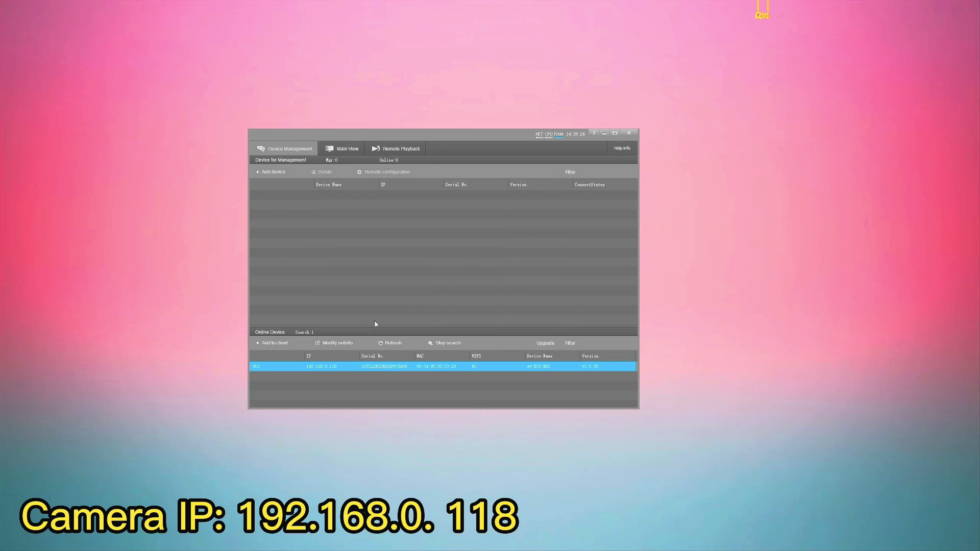